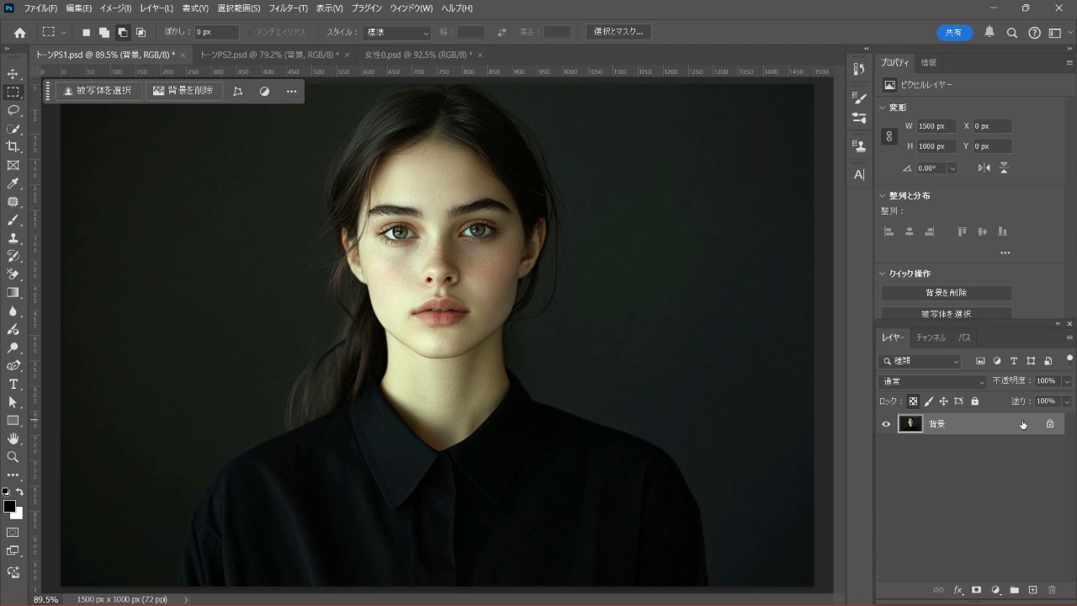
Switch to the 女性0.psd reference portrait of the woman in the wide black hat
click(440, 58)
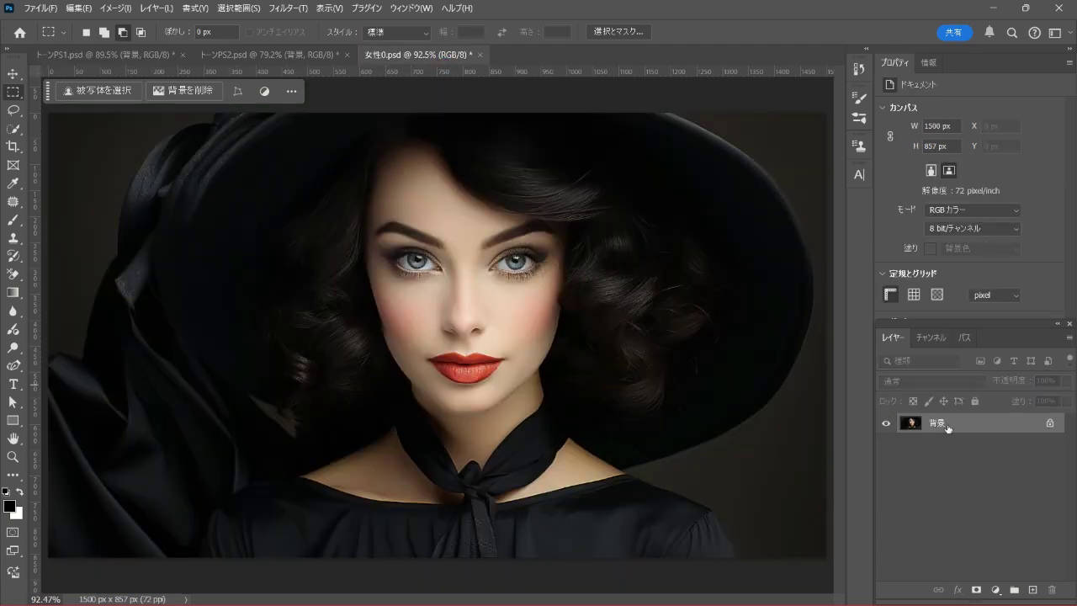
Select the reference face with a rectangular marquee and copy it to its own layer
right_click(13, 92)
click(85, 93)
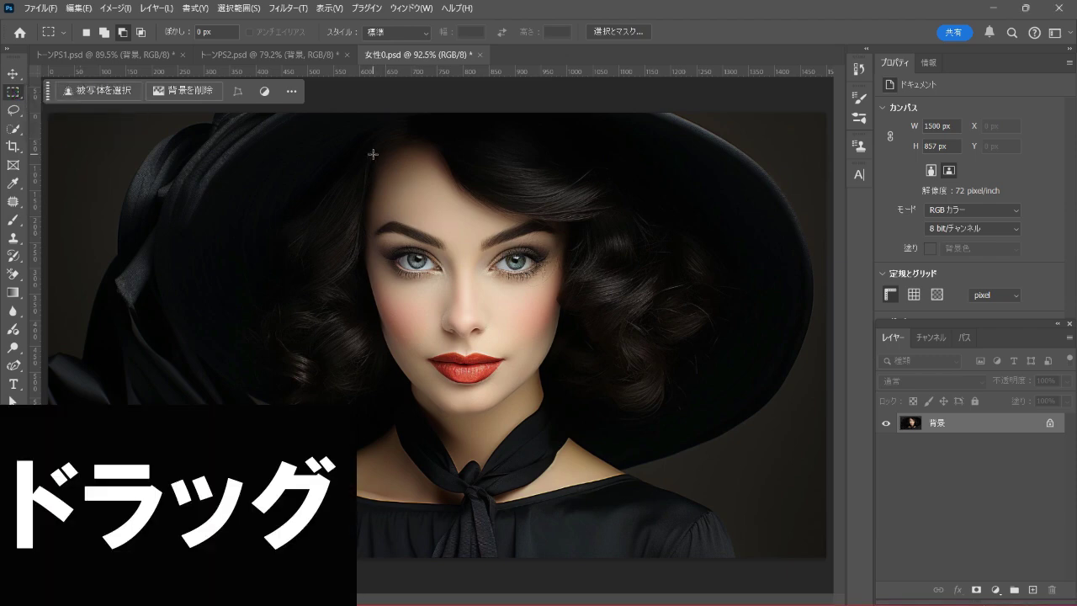
mouse_move(373, 155)
mouse_down()
mouse_move(519, 414)
mouse_move(566, 418)
mouse_up()
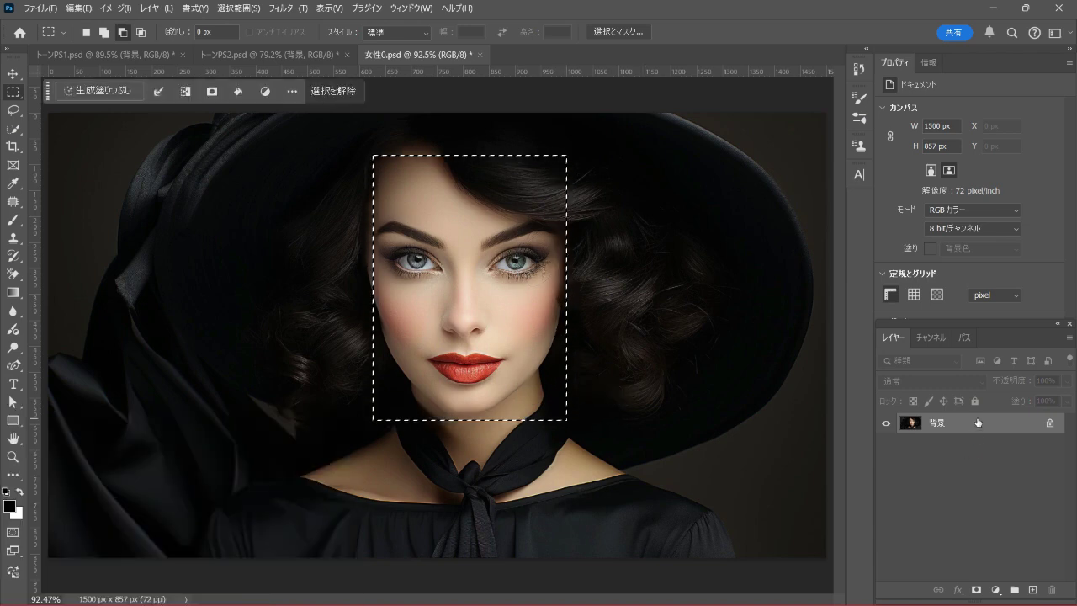
key(ctrl+j)
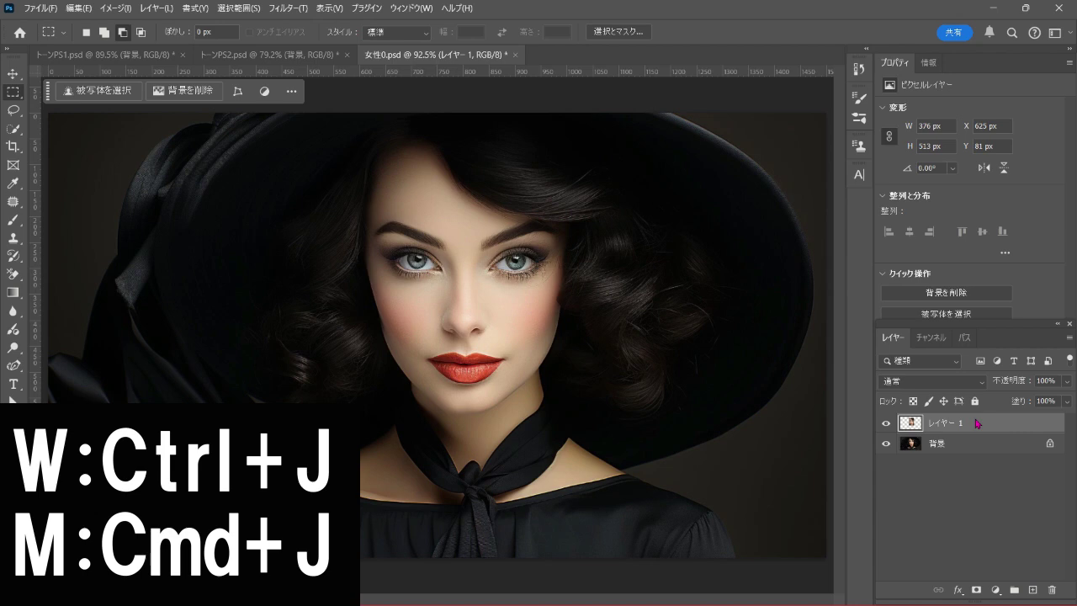
Move the face layer into トーンPS1.psd and place it at the top-left
key(v)
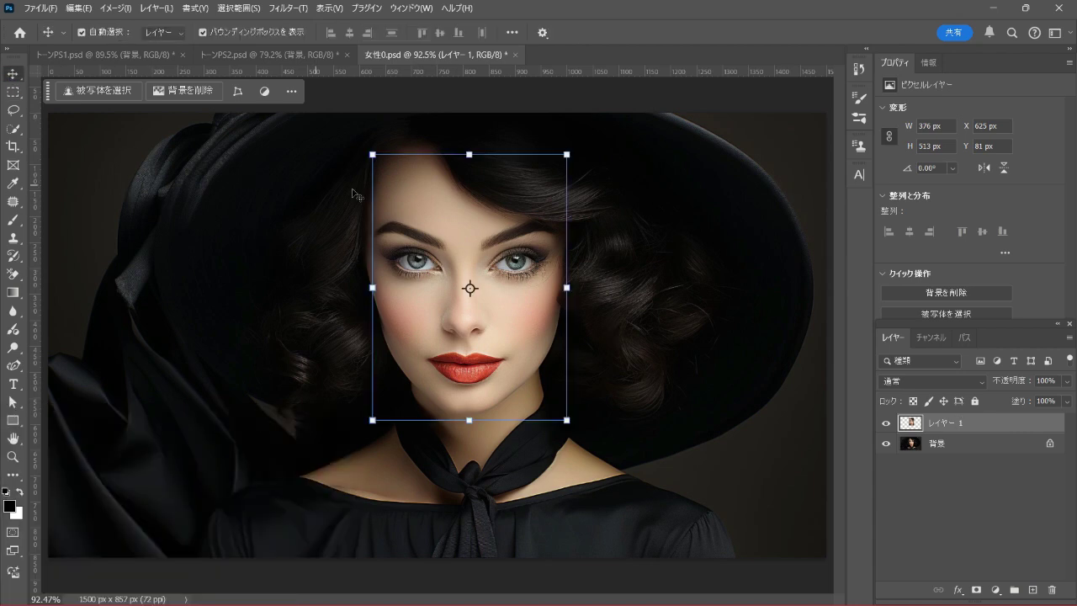
mouse_move(416, 186)
mouse_down()
mouse_move(321, 168)
mouse_move(145, 60)
mouse_up()
mouse_move(227, 201)
mouse_down()
mouse_move(240, 226)
mouse_move(196, 219)
mouse_move(184, 181)
mouse_up()
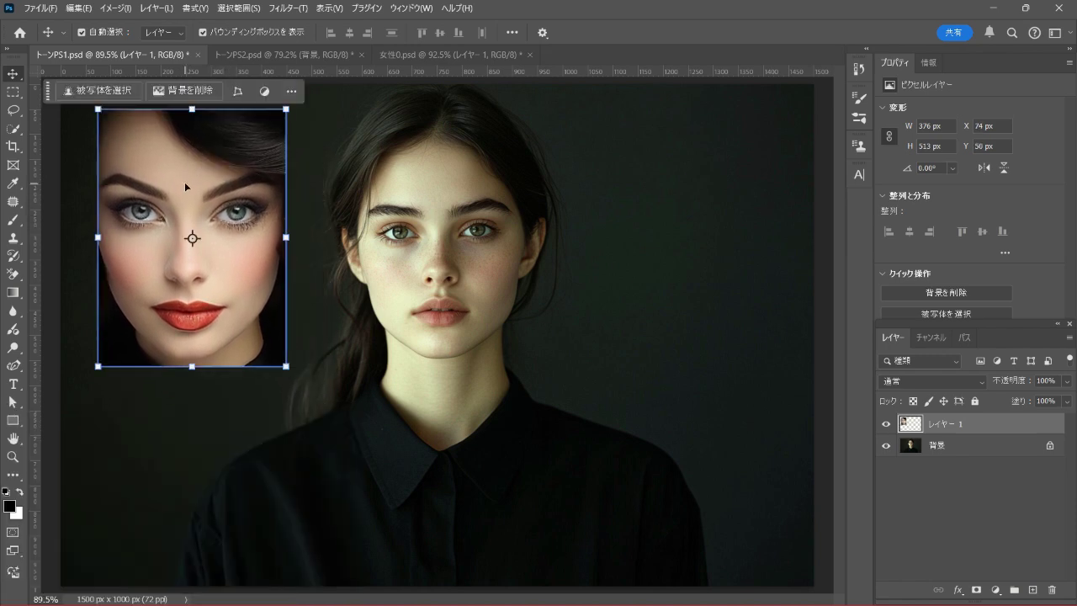
Clear the face layer's transform and unlock the トーンPS1 背景 layer
click(925, 444)
click(919, 428)
click(13, 92)
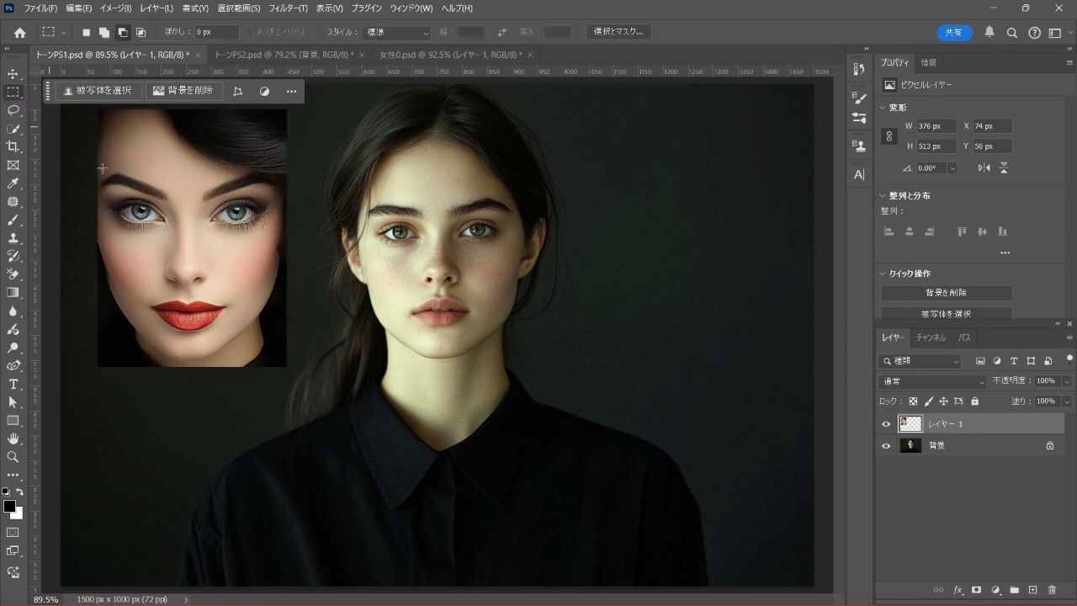
click(964, 449)
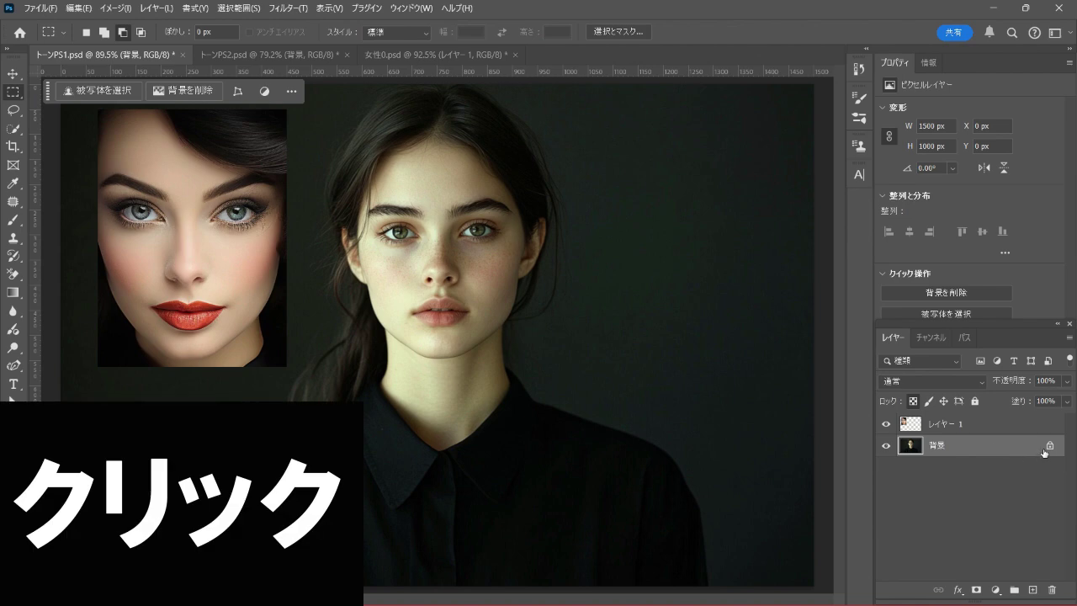
click(1050, 445)
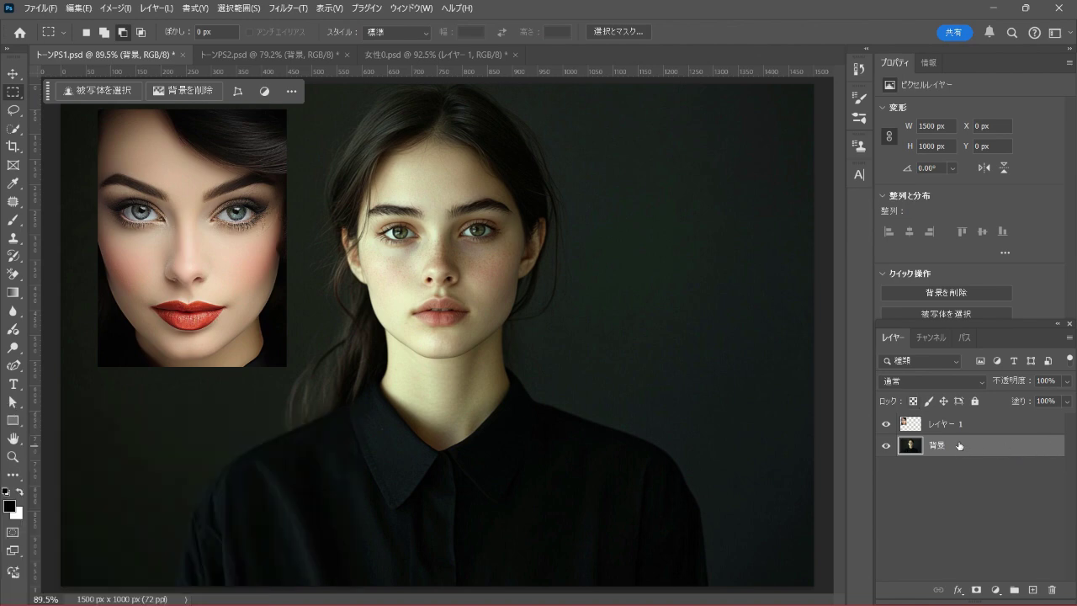
Add a トーンカーブ Curves adjustment layer above the background and target its curve
click(997, 590)
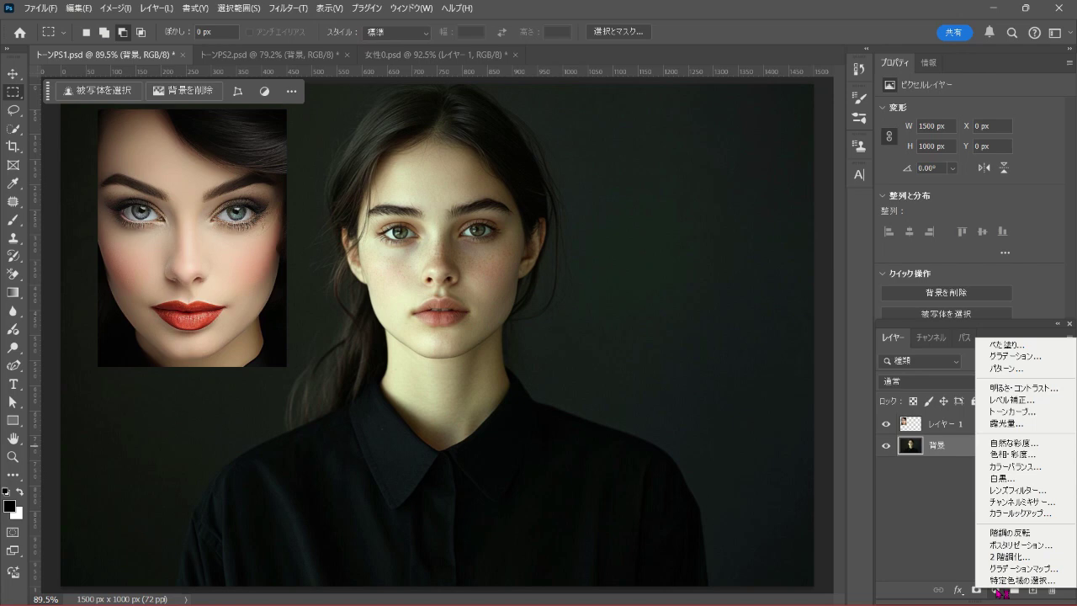
click(1051, 412)
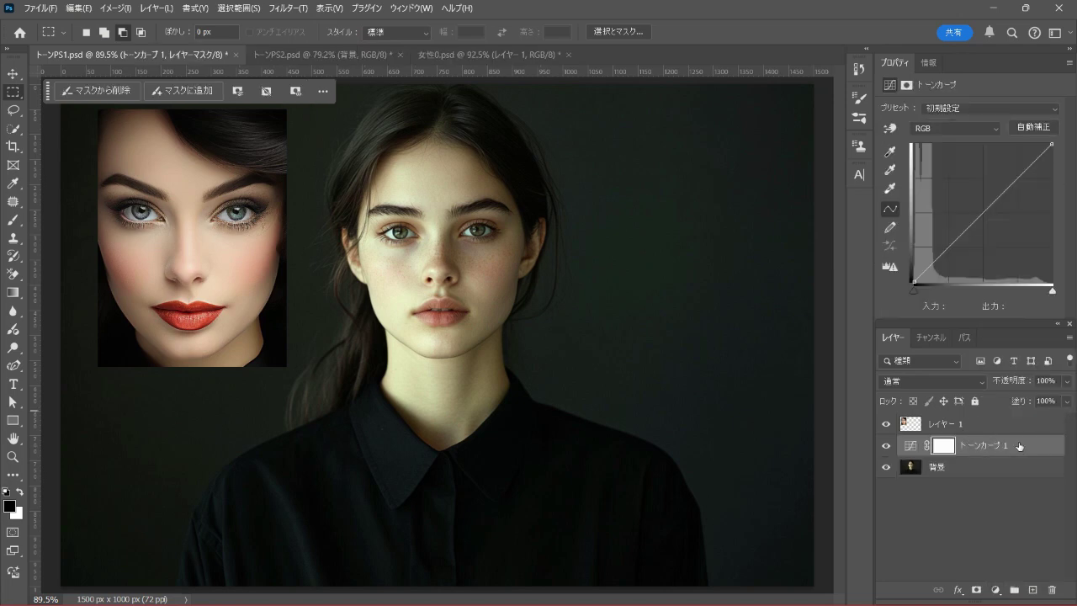
click(908, 445)
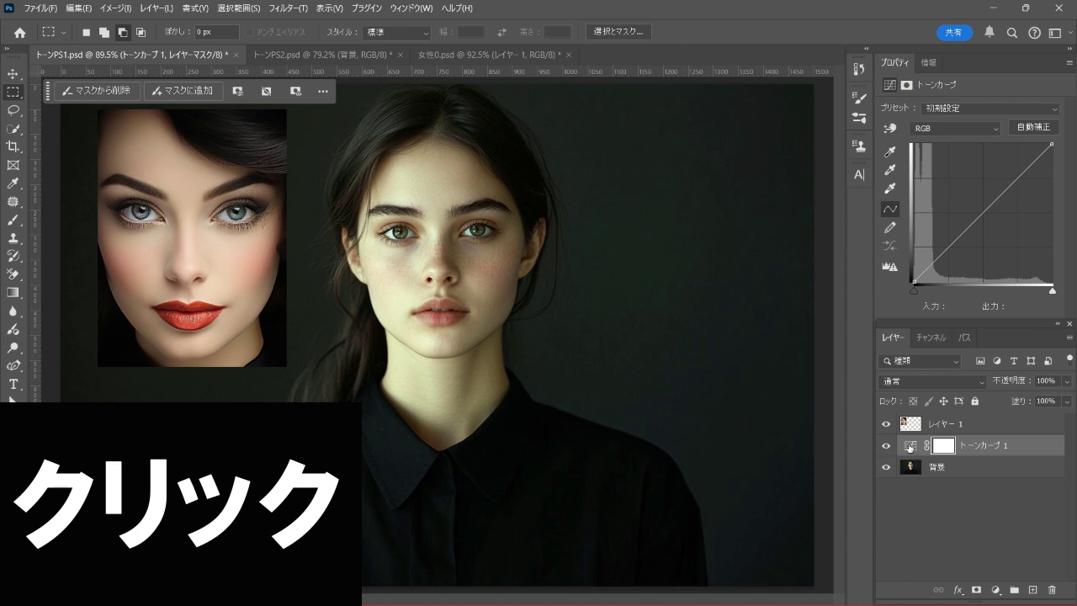
click(909, 445)
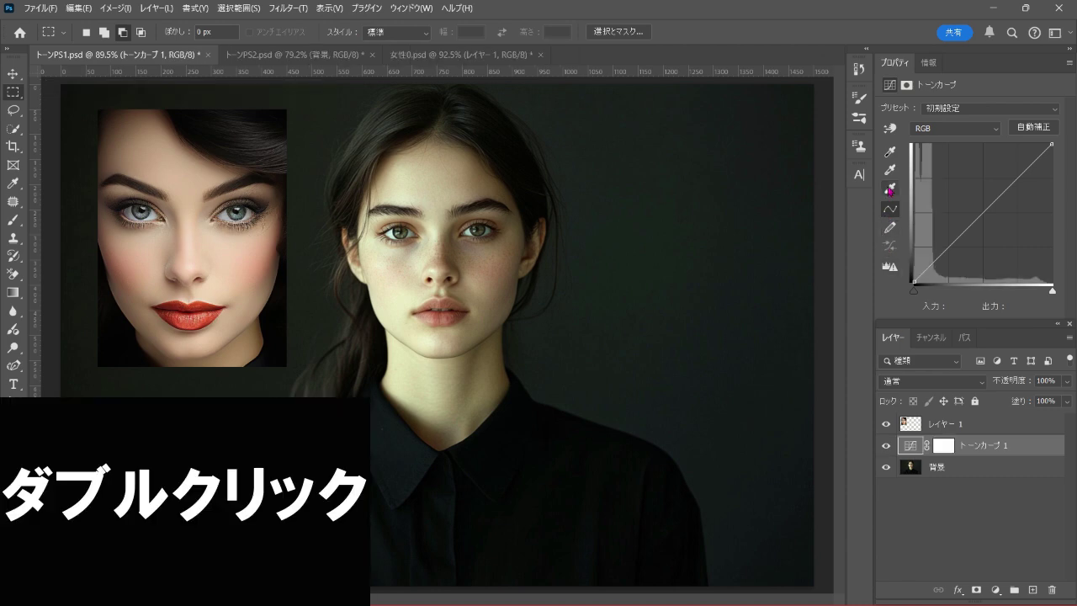
Set the Curves highlight target to a lightened reference-forehead sample, #e1c1a2, not saved as default
double_click(890, 190)
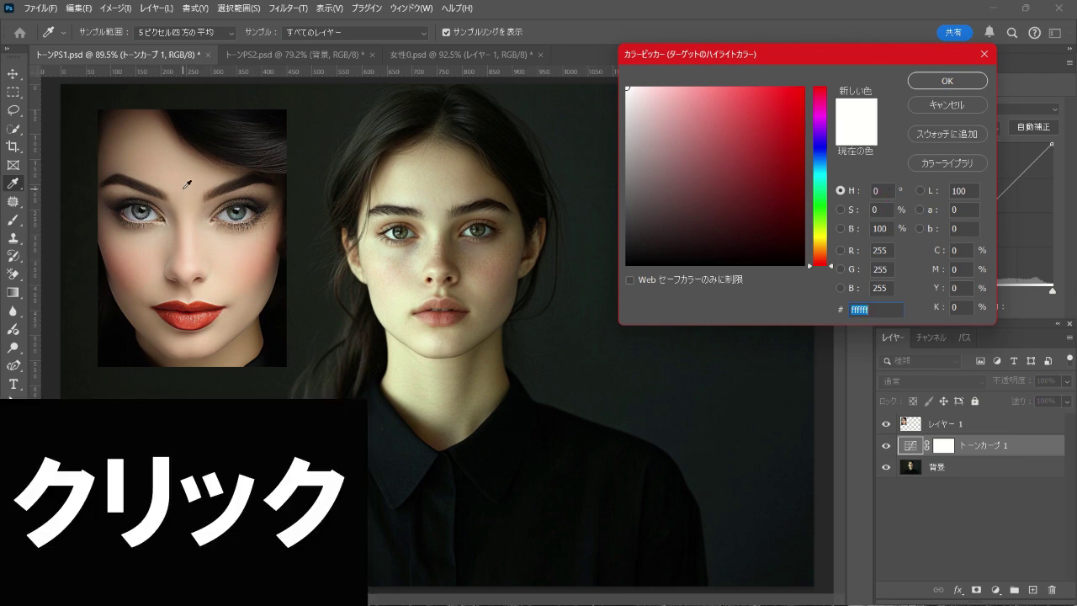
click(185, 185)
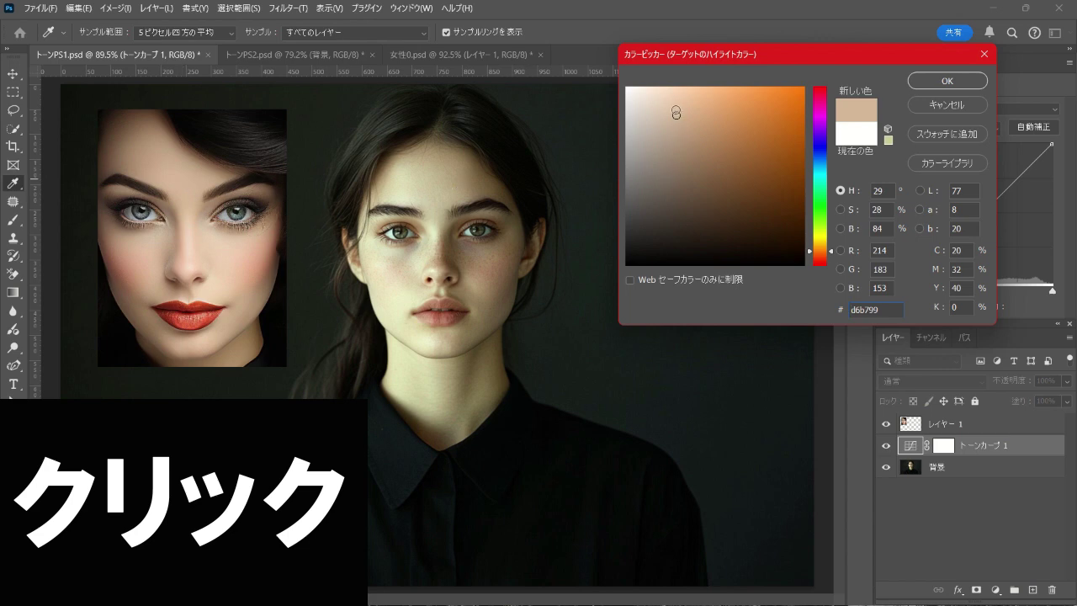
click(675, 108)
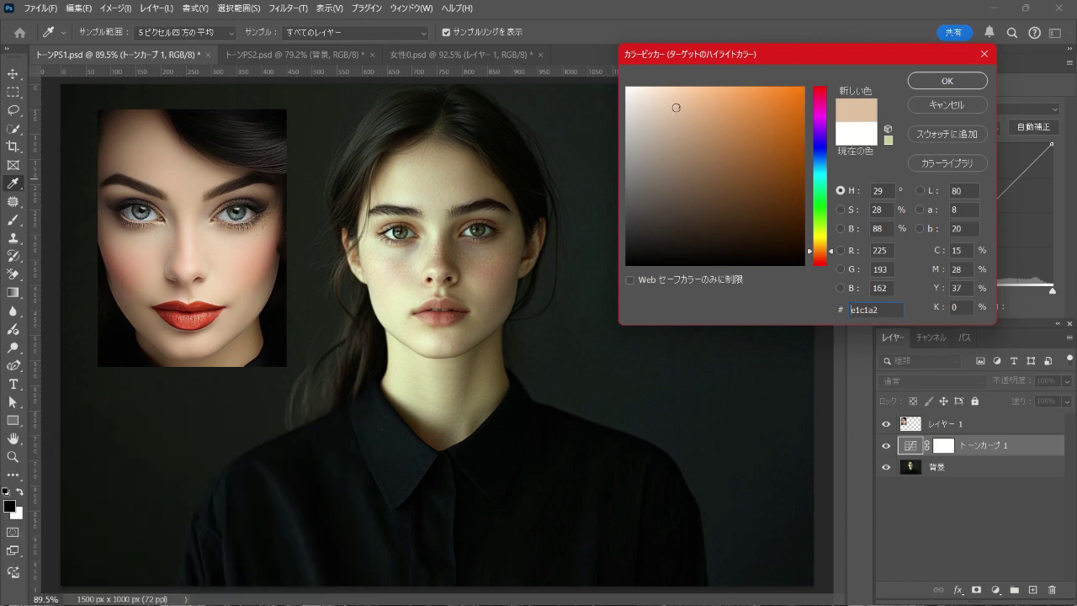
click(943, 84)
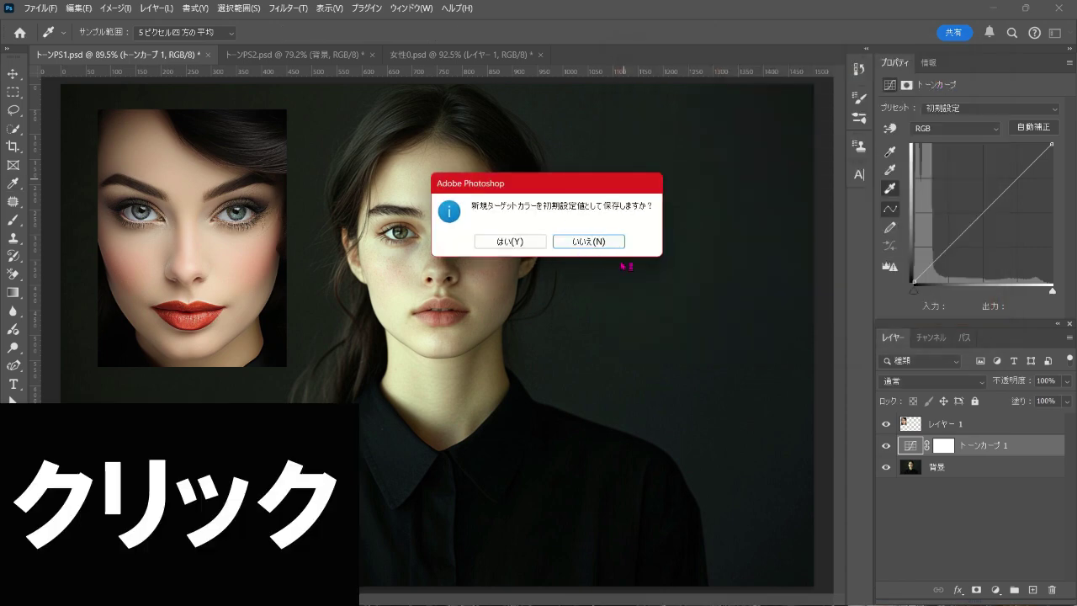
click(589, 240)
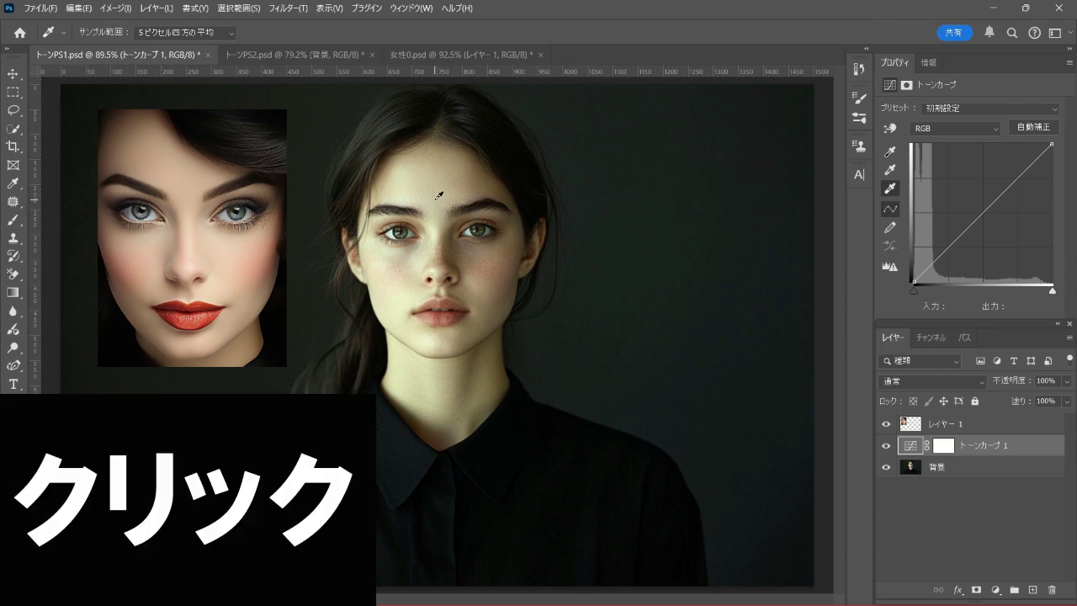
Apply the highlight target to the subject's forehead and compare トーンカーブ 1 on and off
click(438, 195)
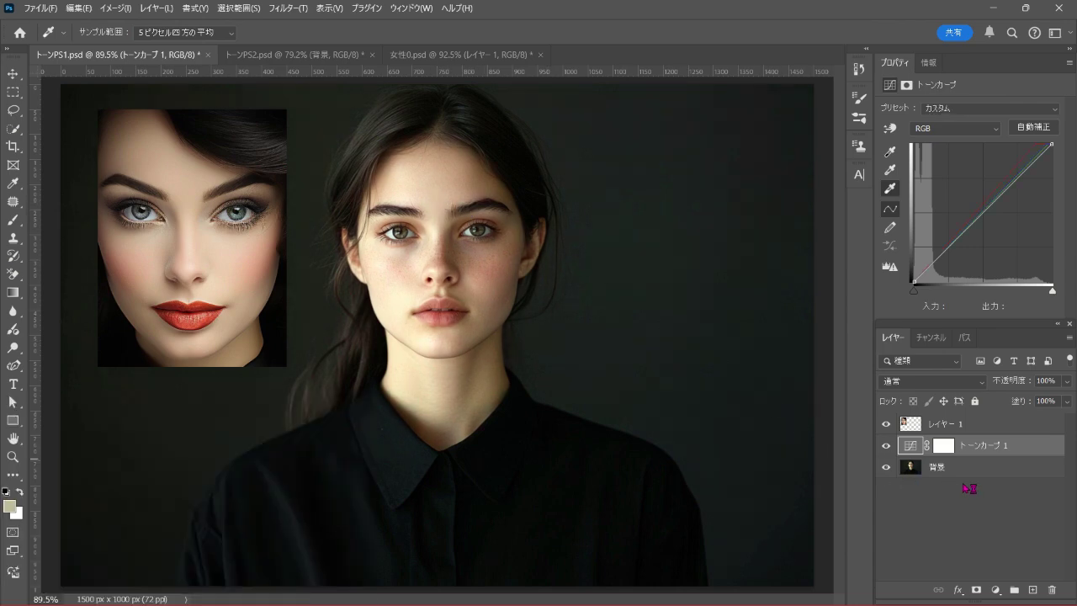
click(885, 447)
click(885, 447)
click(886, 447)
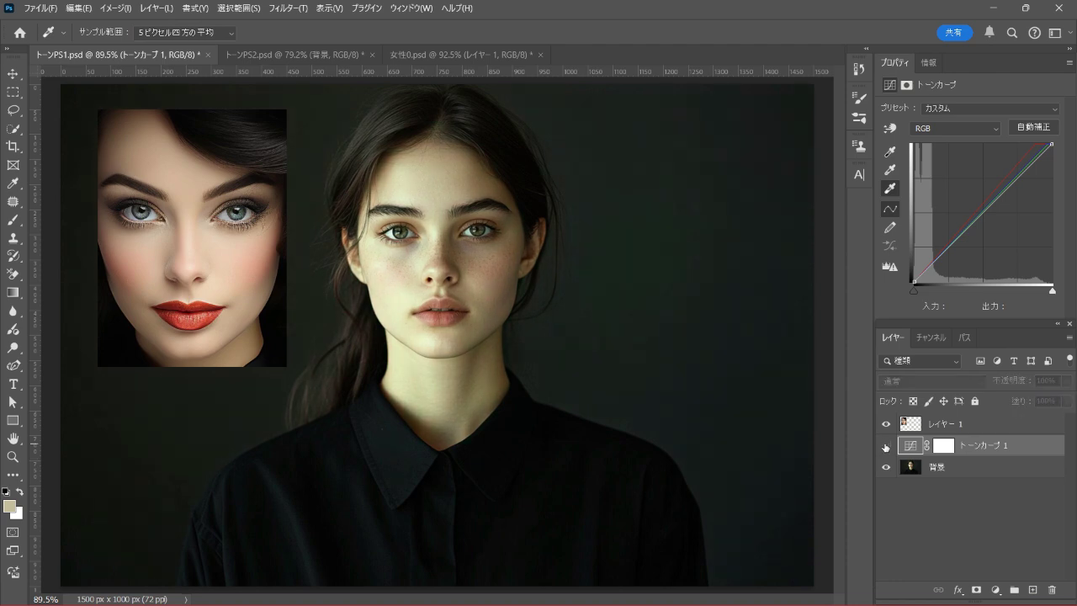
click(886, 447)
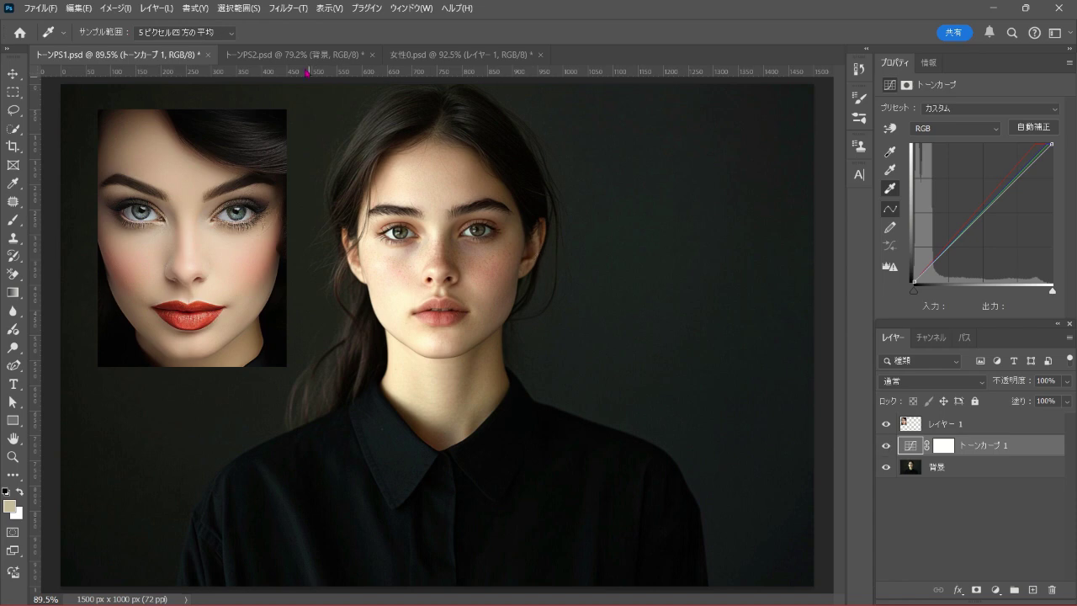
Switch to トーンPS2.psd, check the レイヤー 1 face inset, and unlock the 背景 layer
click(308, 60)
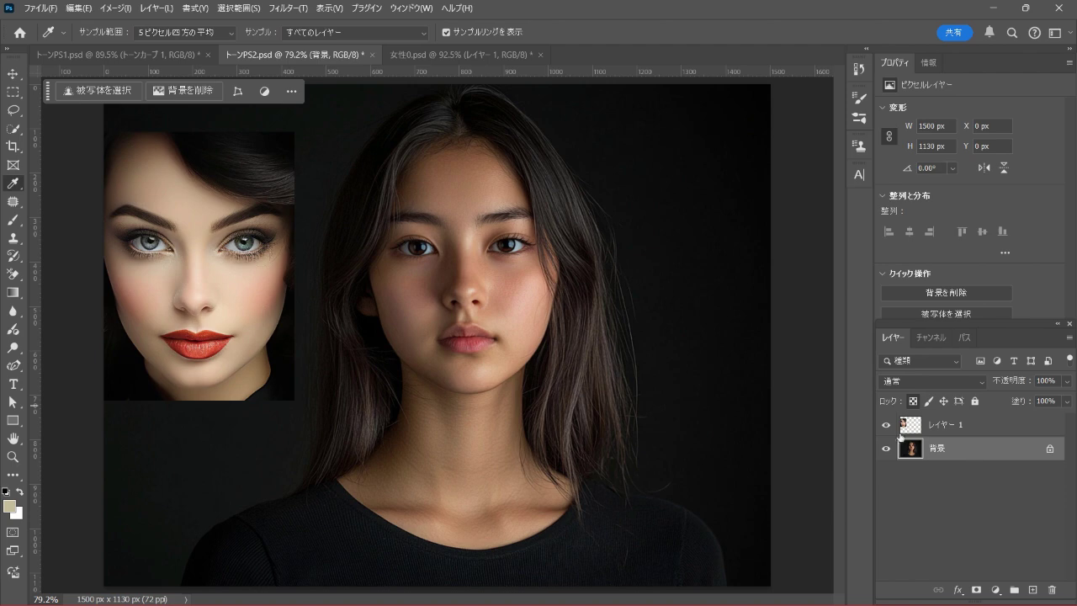
click(885, 425)
click(886, 425)
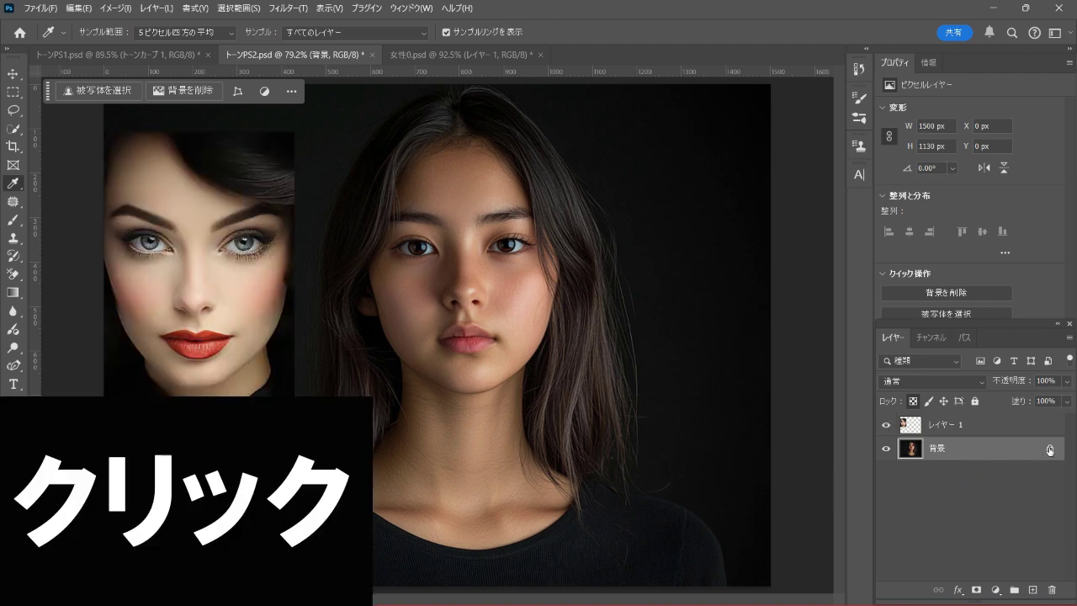
click(1049, 450)
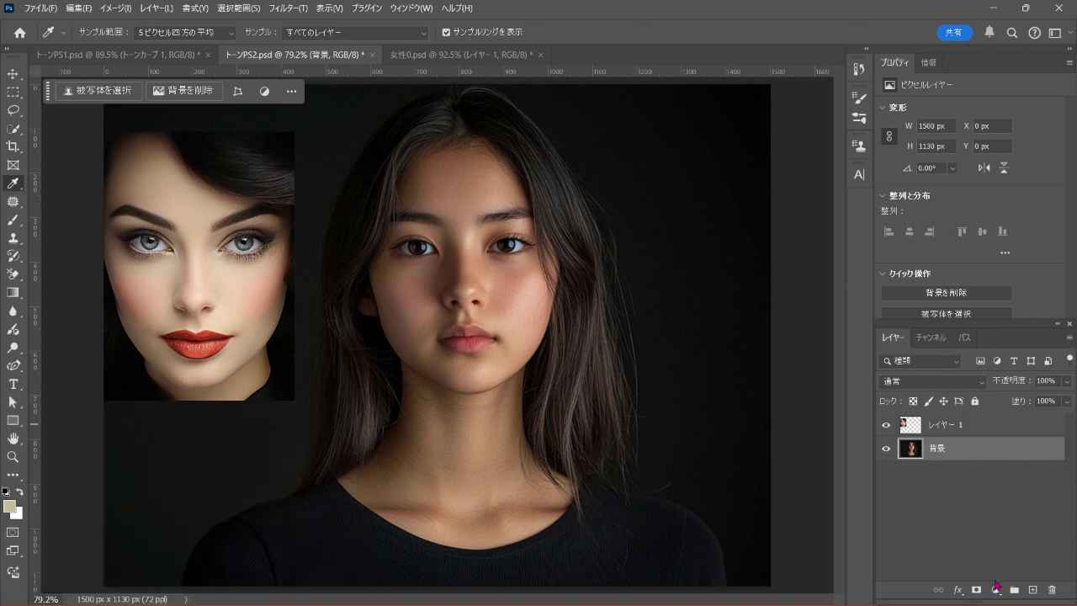
click(996, 590)
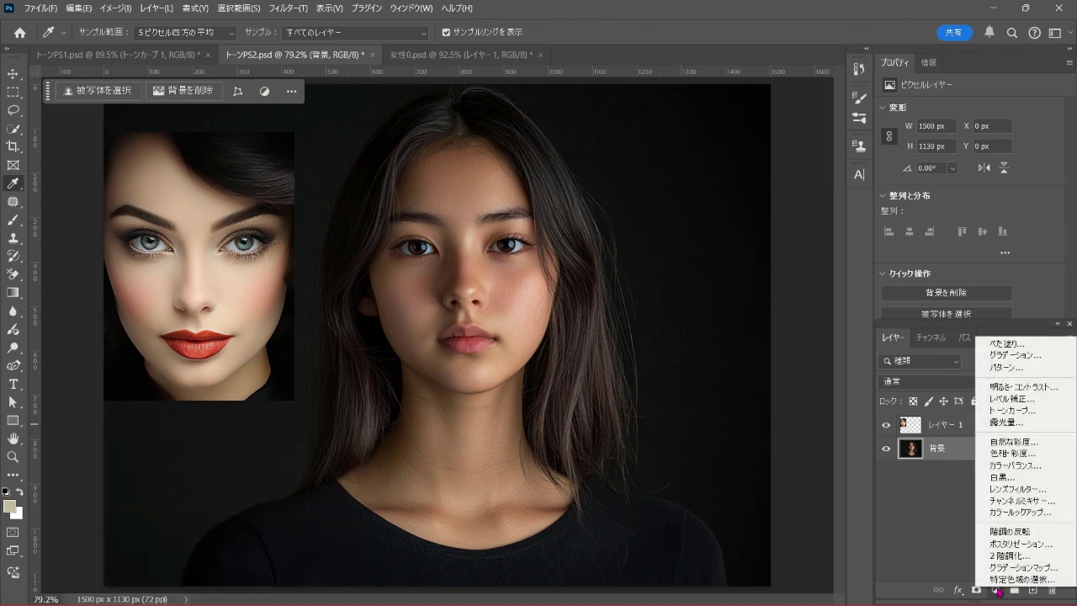
Add a Curves adjustment layer to トーンPS2 and target its curve
click(995, 412)
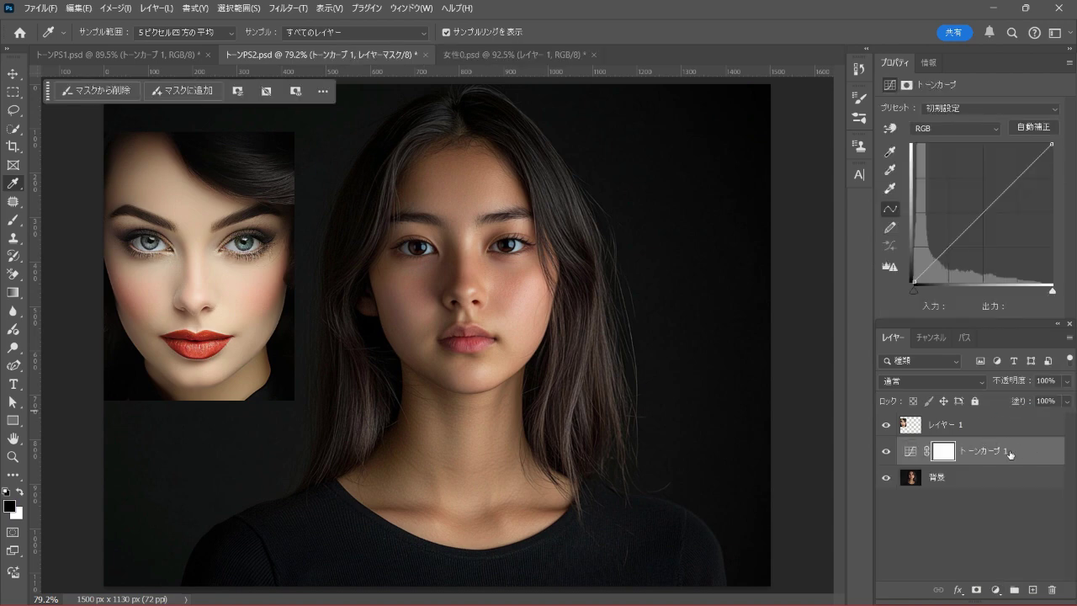
click(914, 453)
click(914, 452)
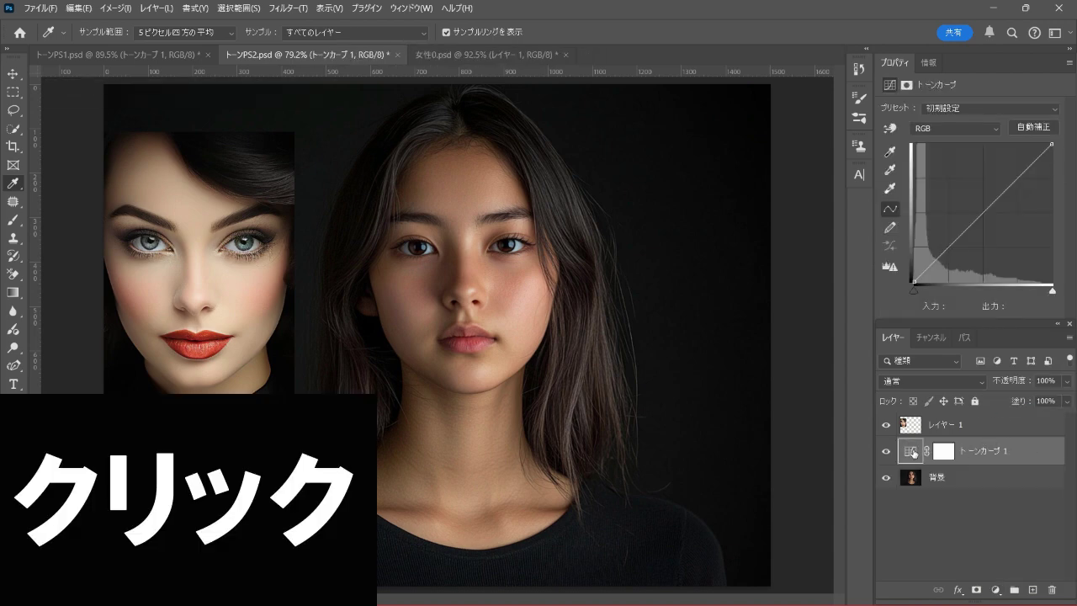
Set highlight target #e0bfa1 from the reference forehead and apply it to the portrait's forehead
double_click(889, 188)
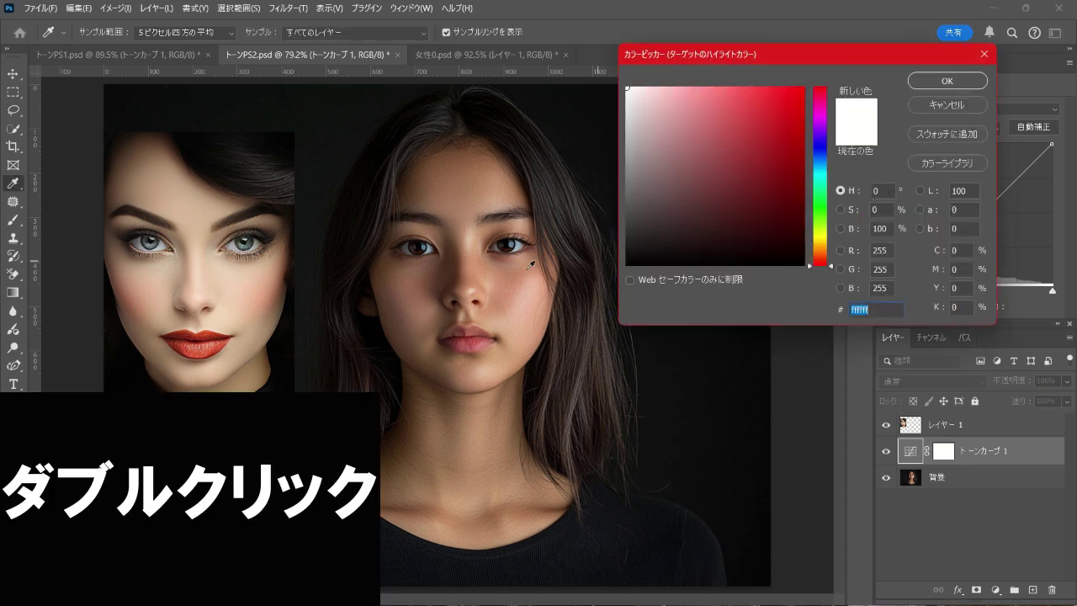
click(197, 215)
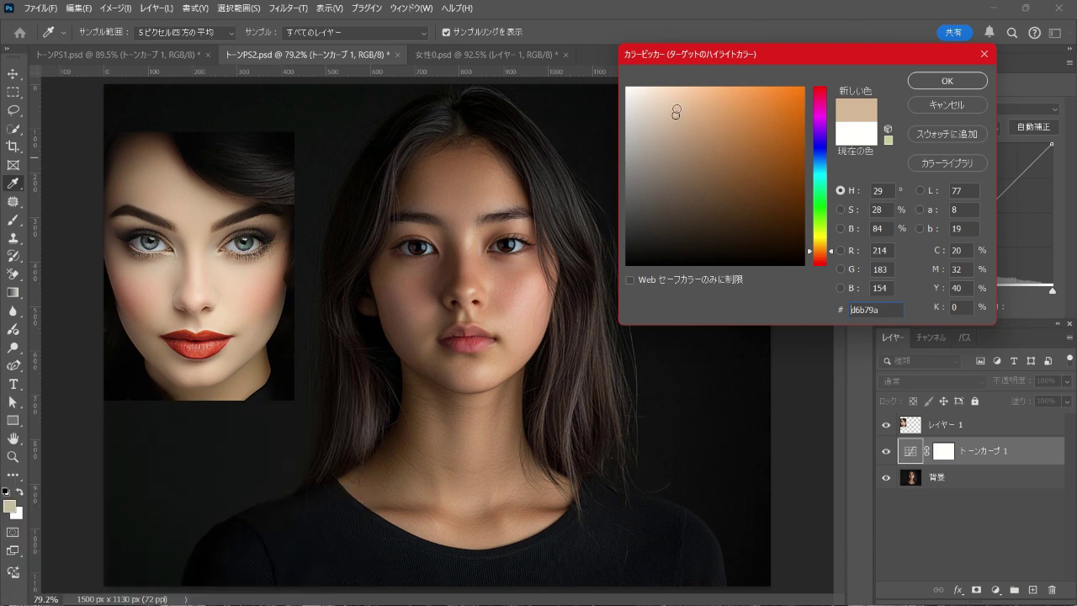
click(675, 108)
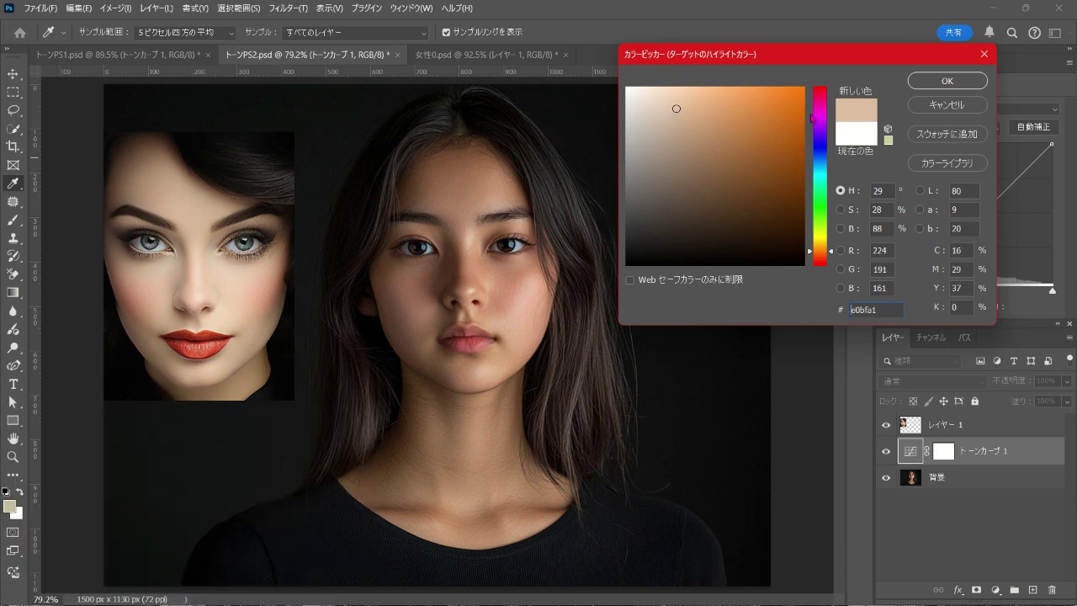
click(947, 81)
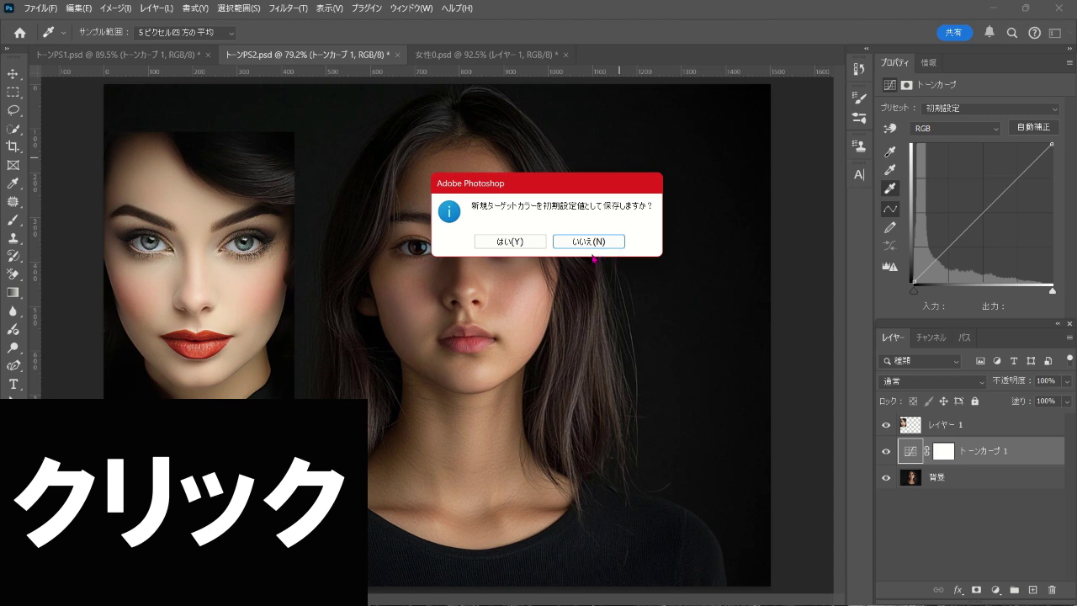
click(588, 241)
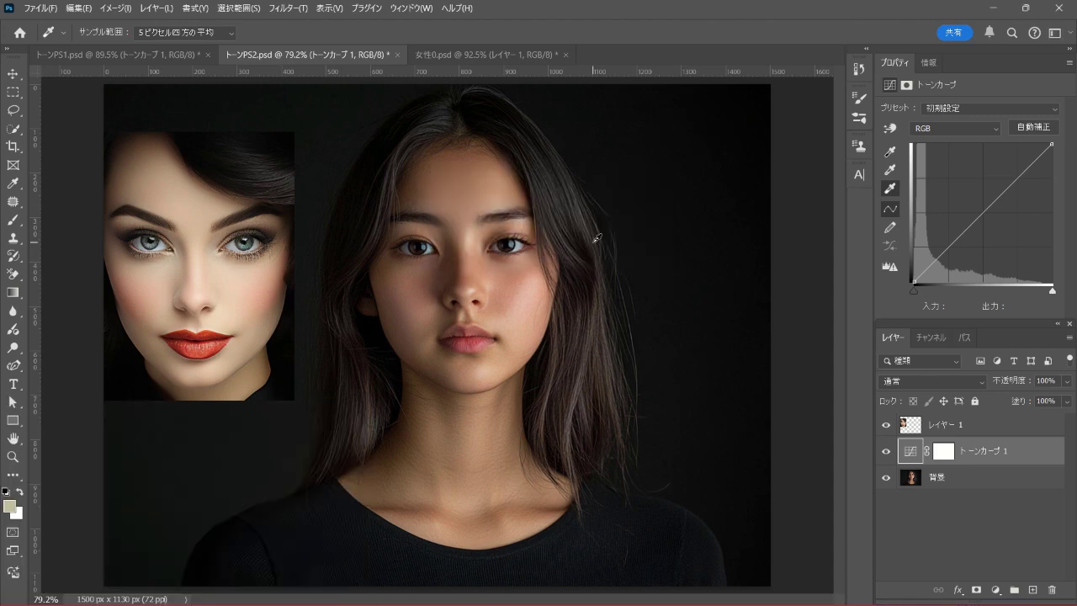
click(499, 201)
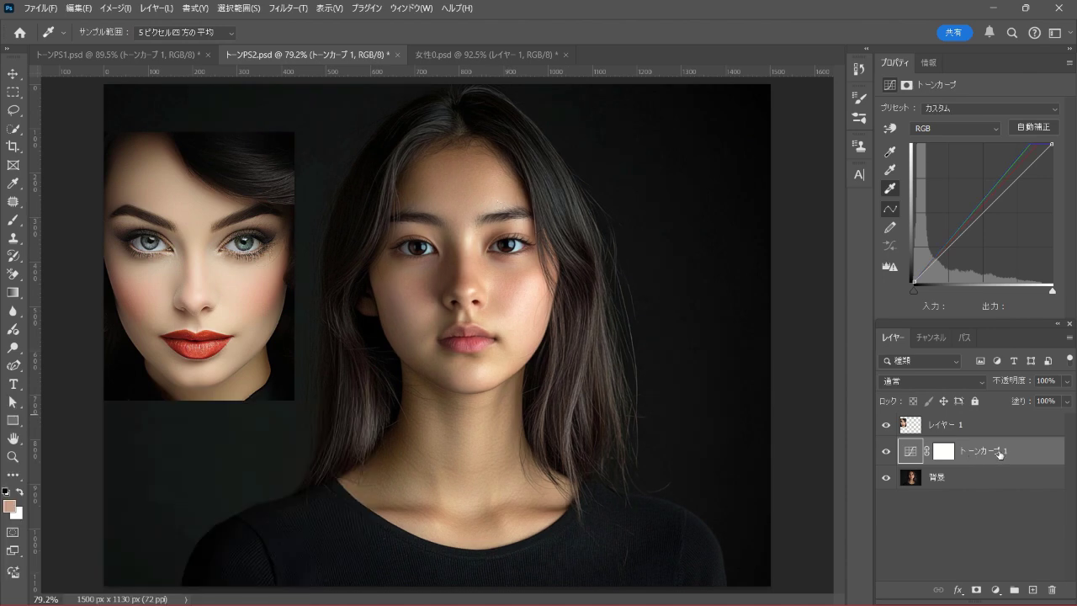
Set midtone target #a48168 from the reference nose area and apply it between the portrait's eyes
double_click(891, 171)
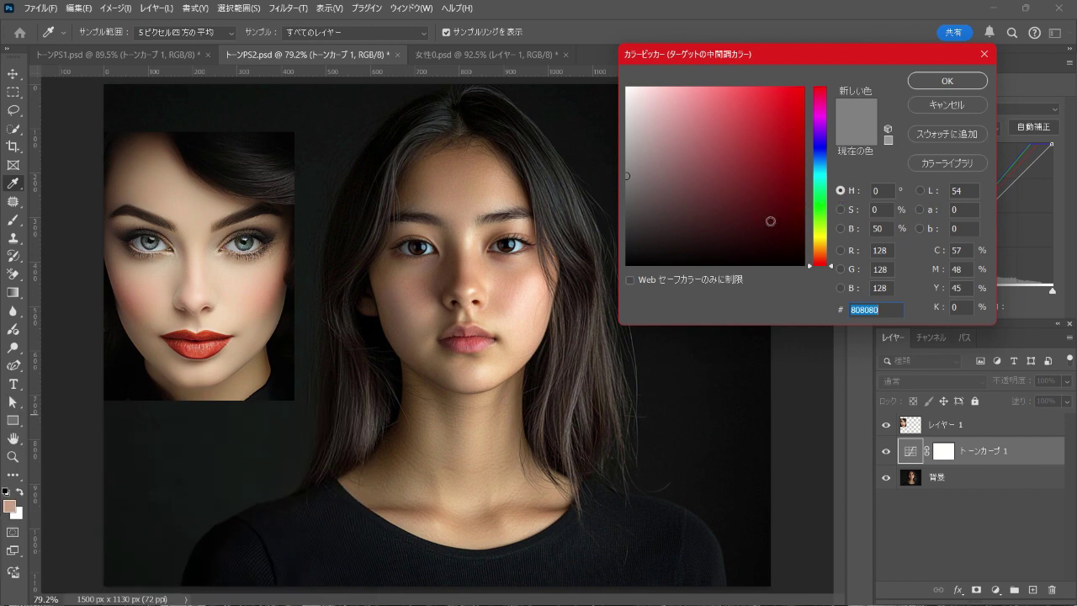
click(187, 249)
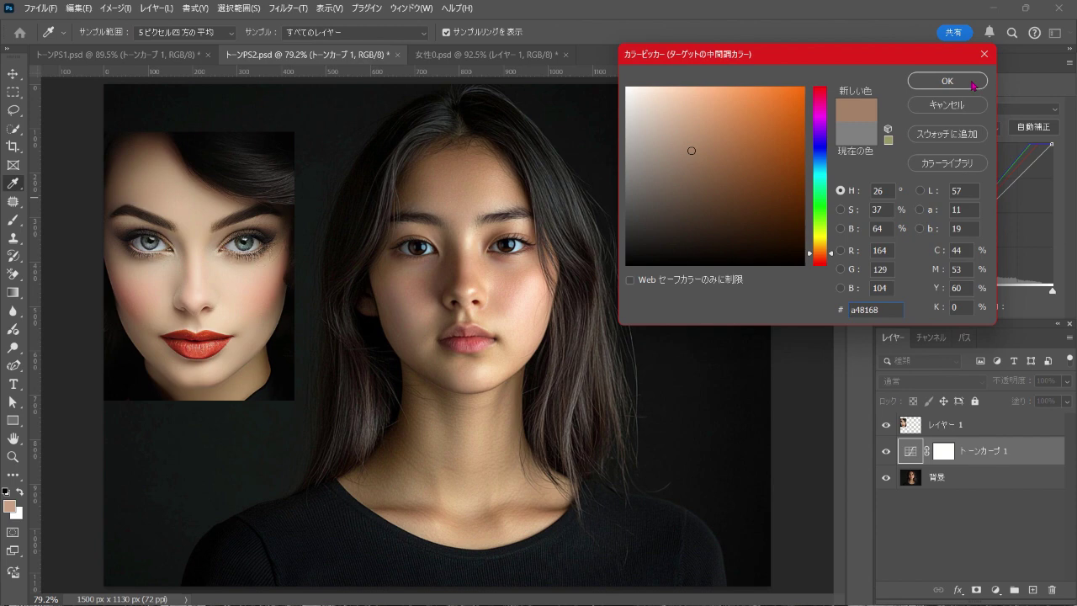
click(925, 81)
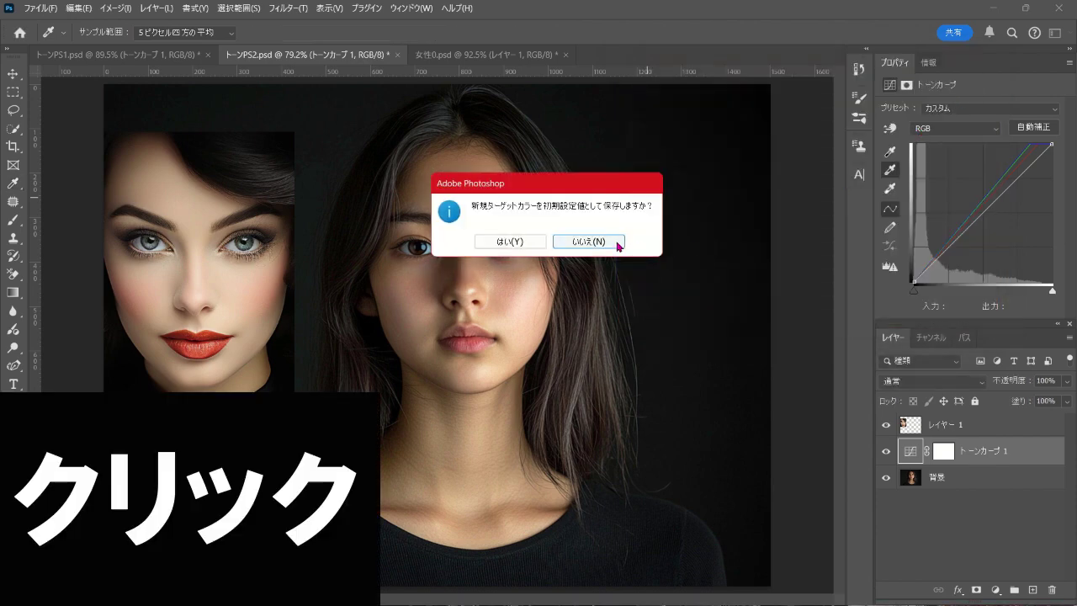
click(617, 243)
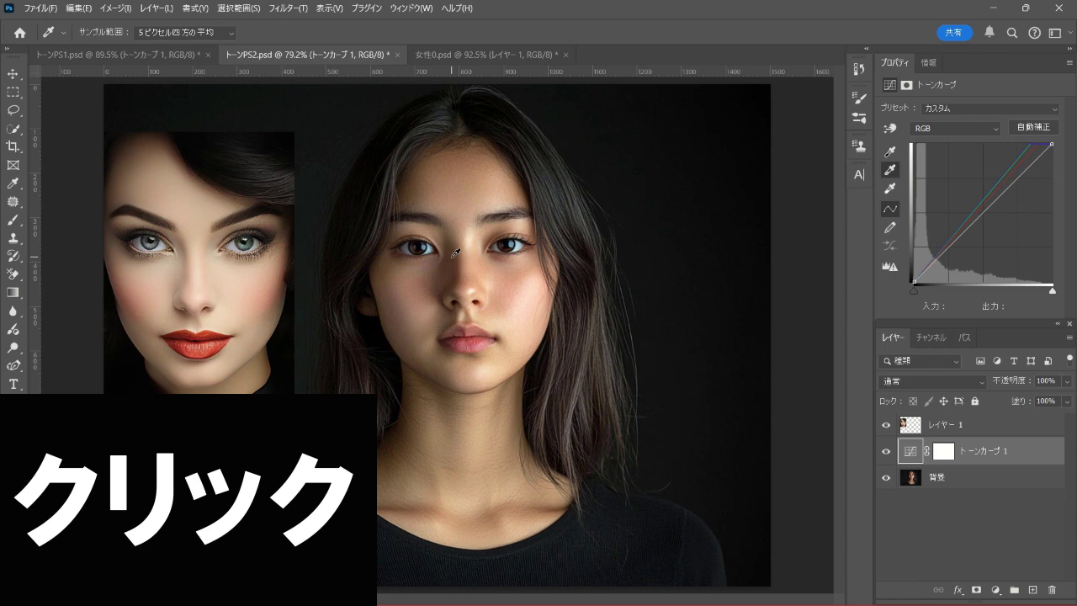
click(454, 253)
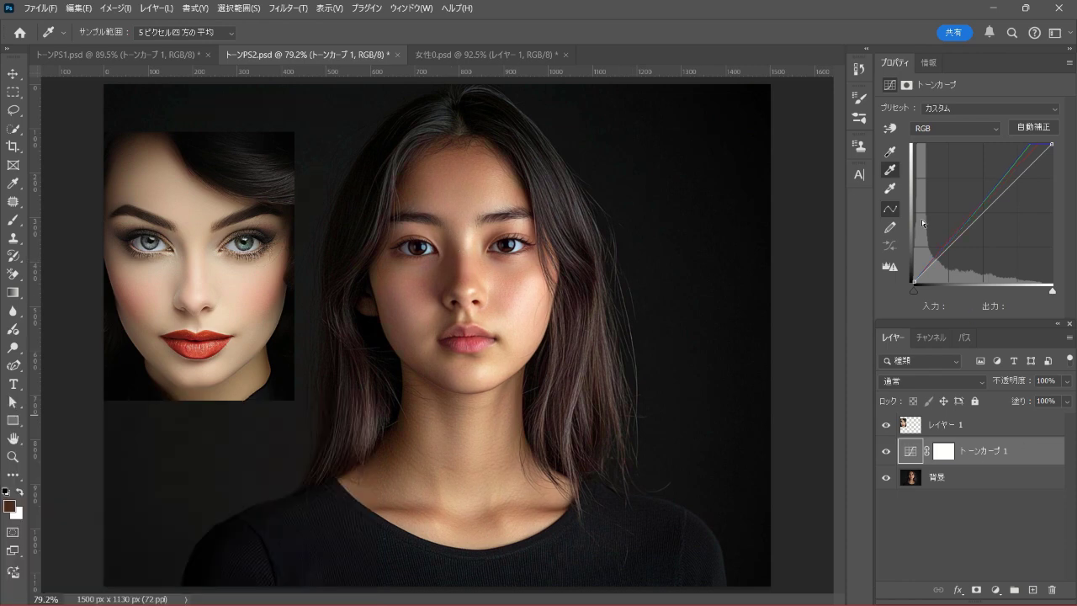
Set the shadow target to a darker skin tone sampled near the reference lips, not as default
double_click(894, 154)
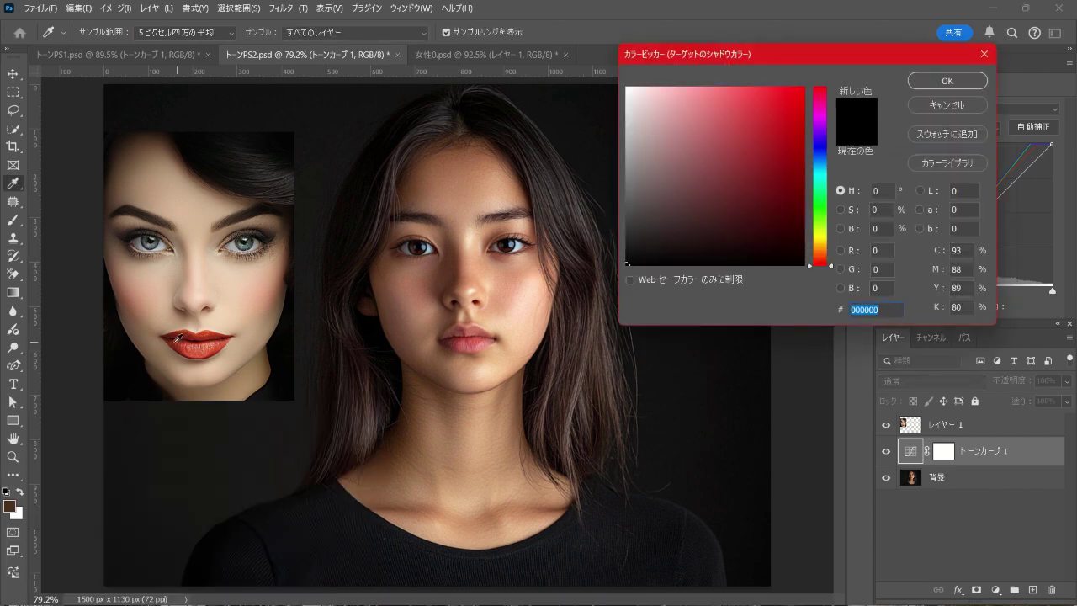
click(141, 340)
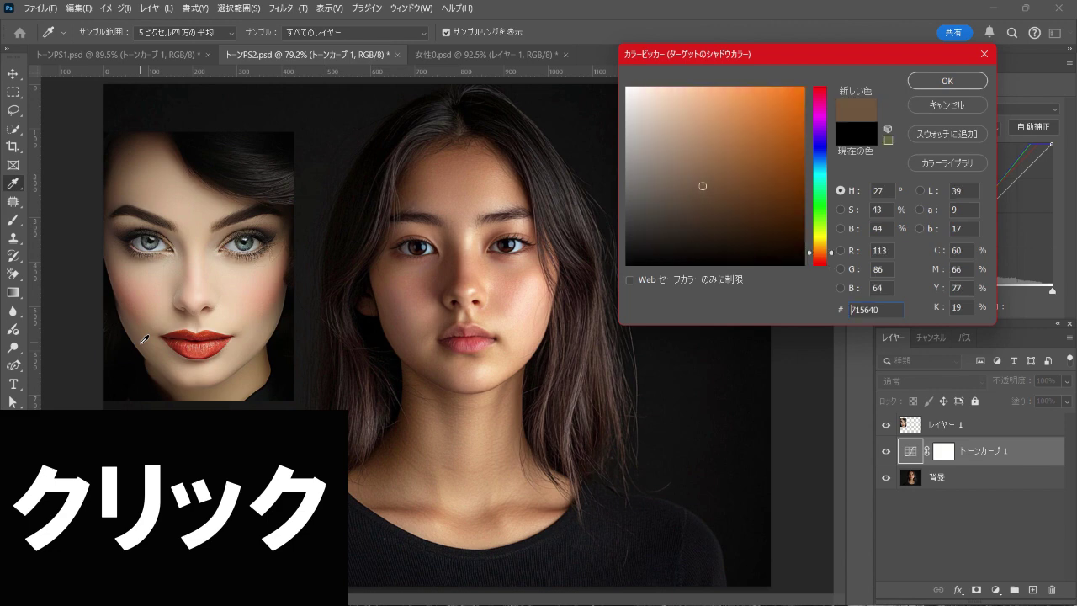
click(976, 81)
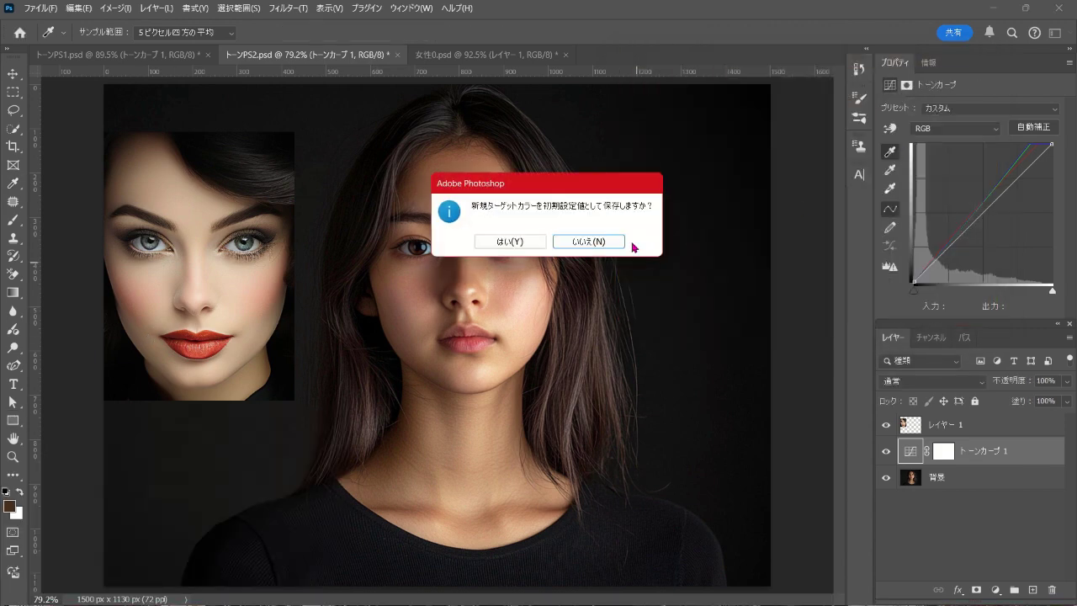
click(624, 246)
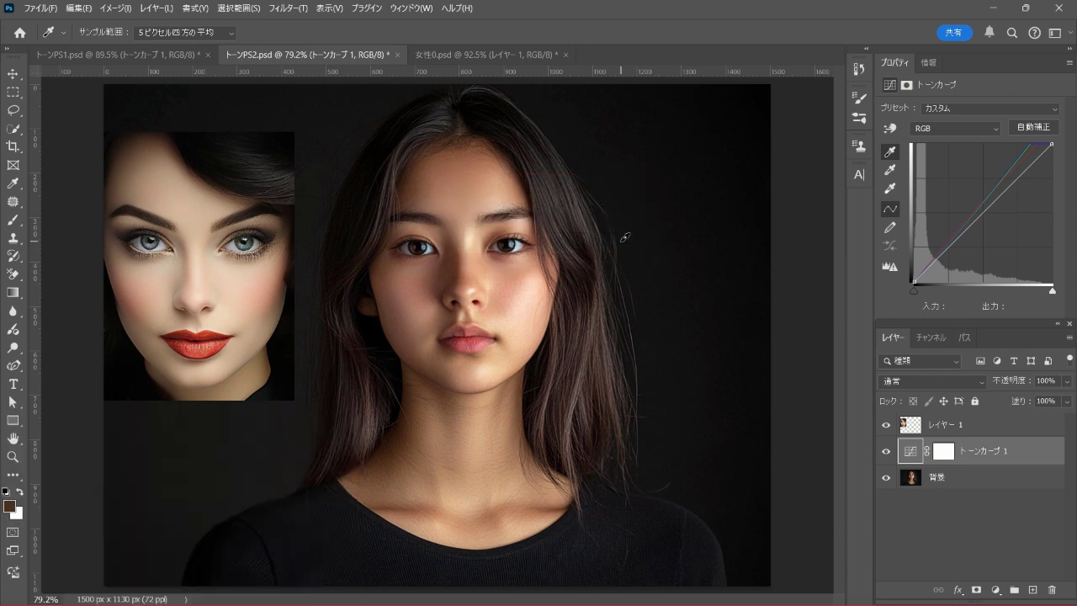
Pick the portrait's cheek at several spots until the skin looks warm and bright
click(410, 355)
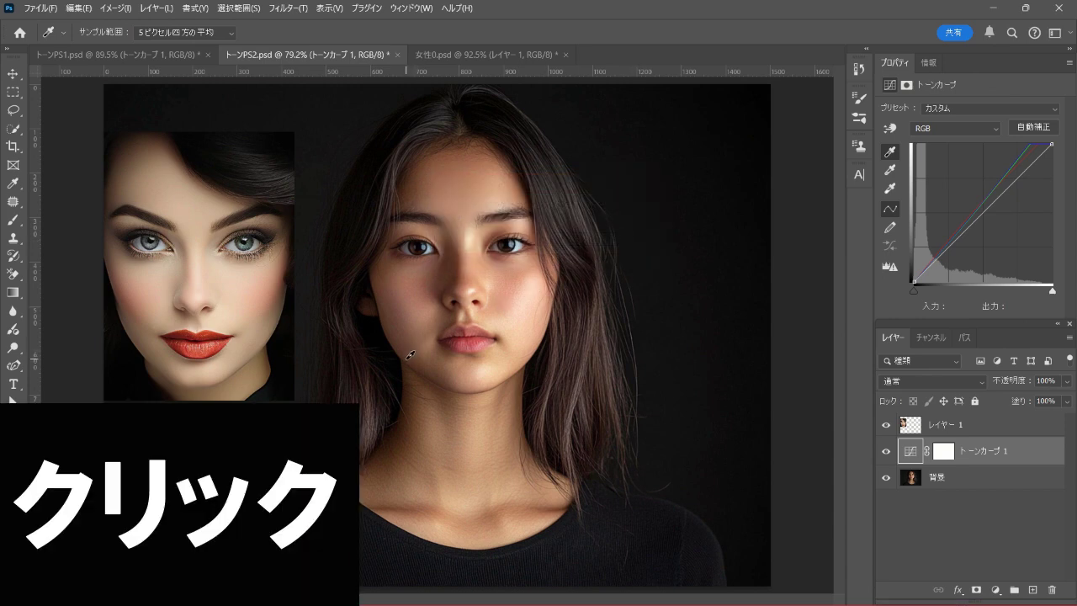
click(409, 356)
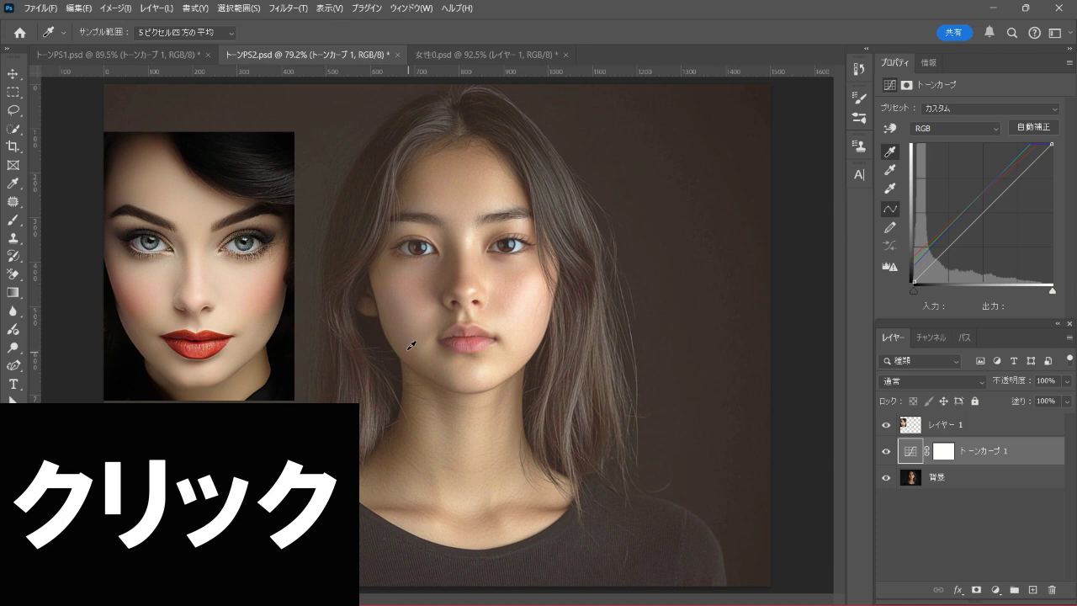
click(407, 321)
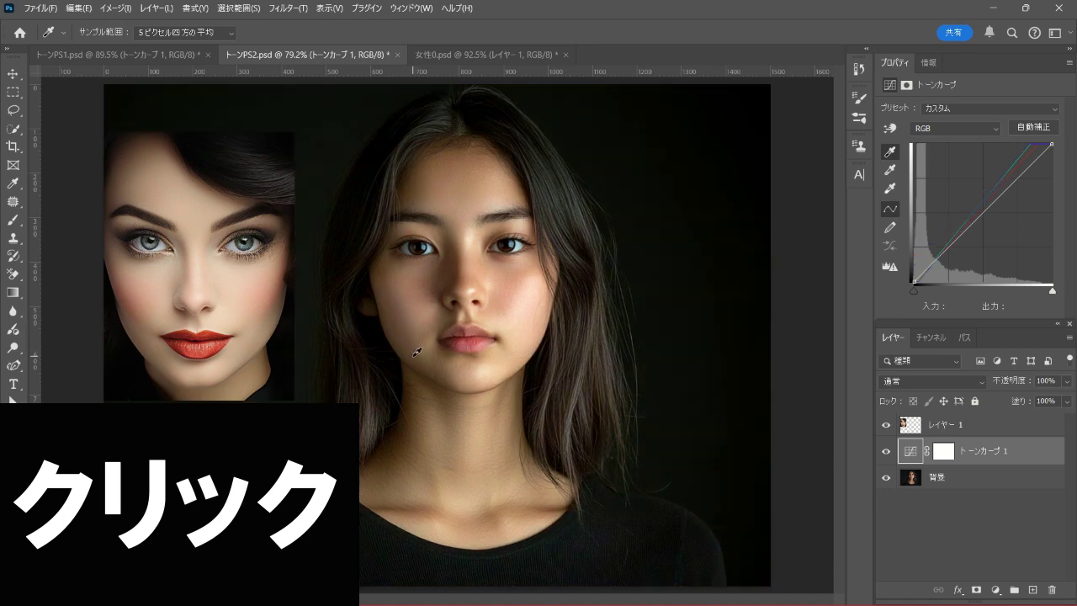
click(414, 352)
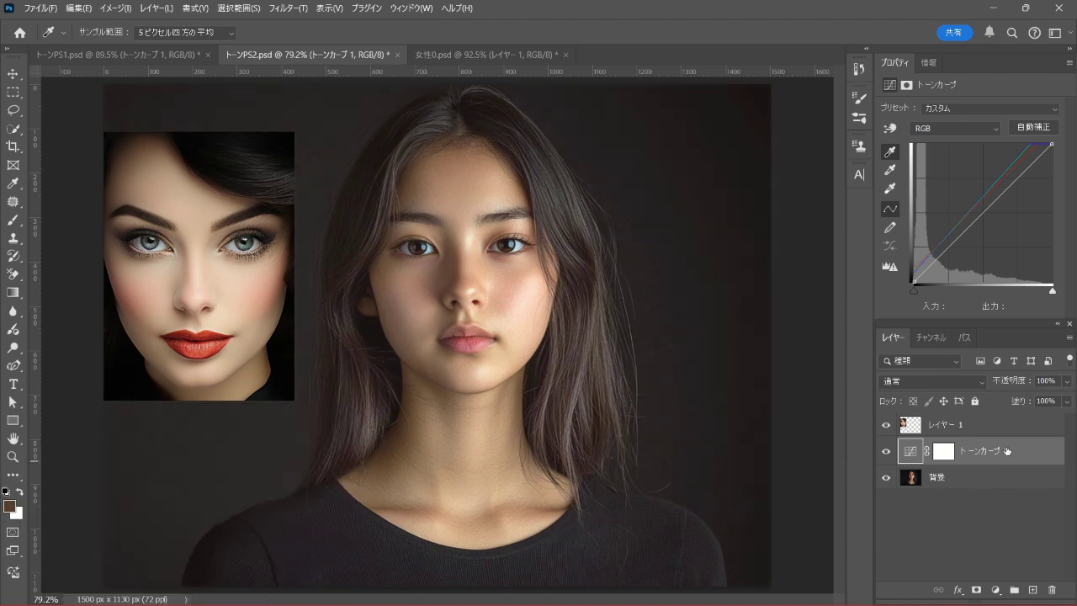
click(886, 452)
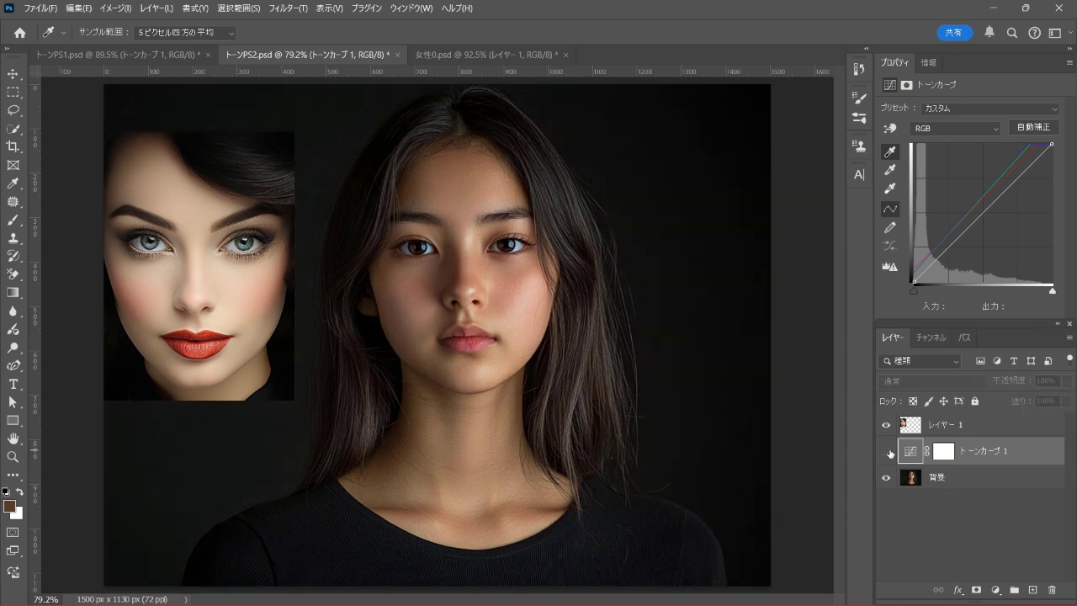
click(887, 452)
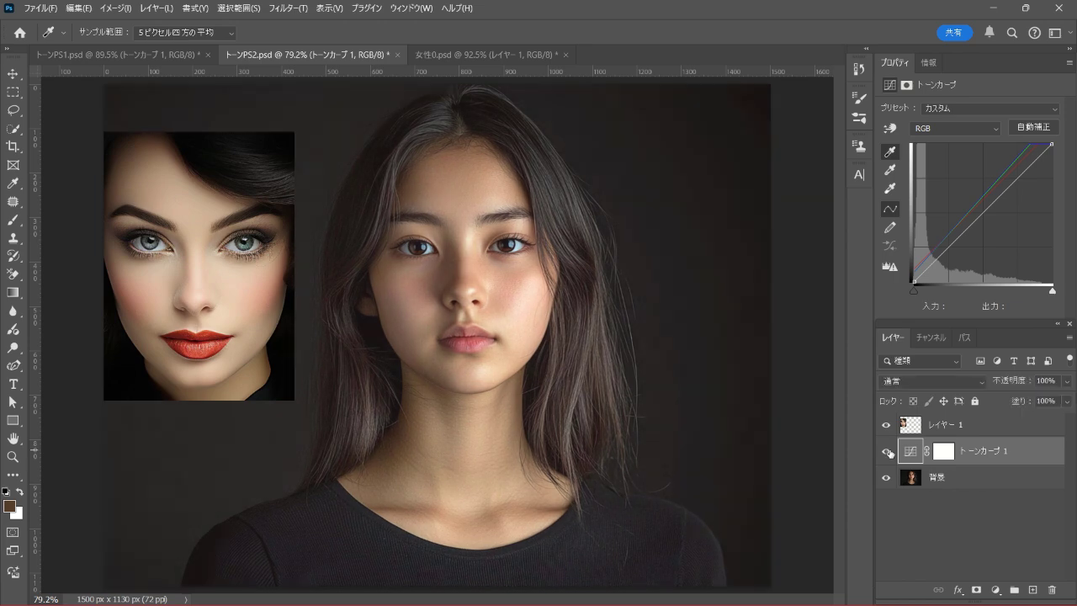
click(888, 453)
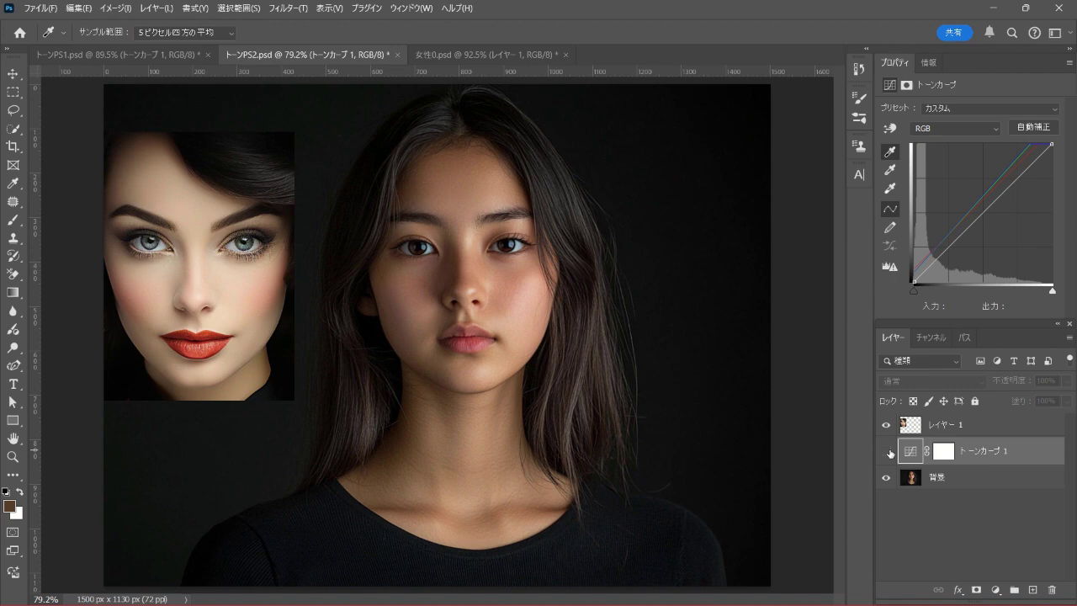
click(887, 452)
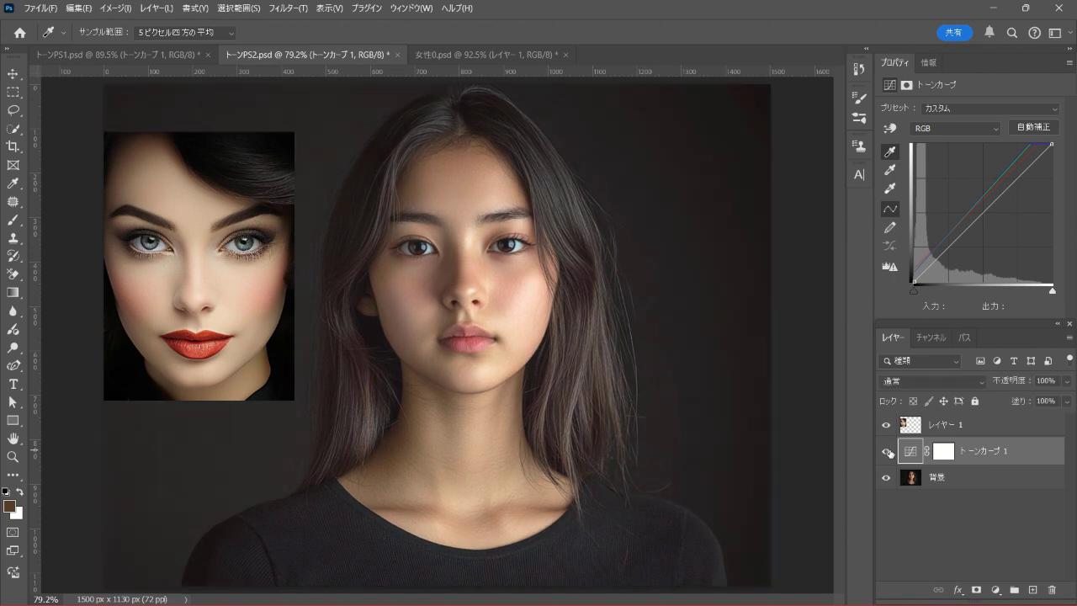